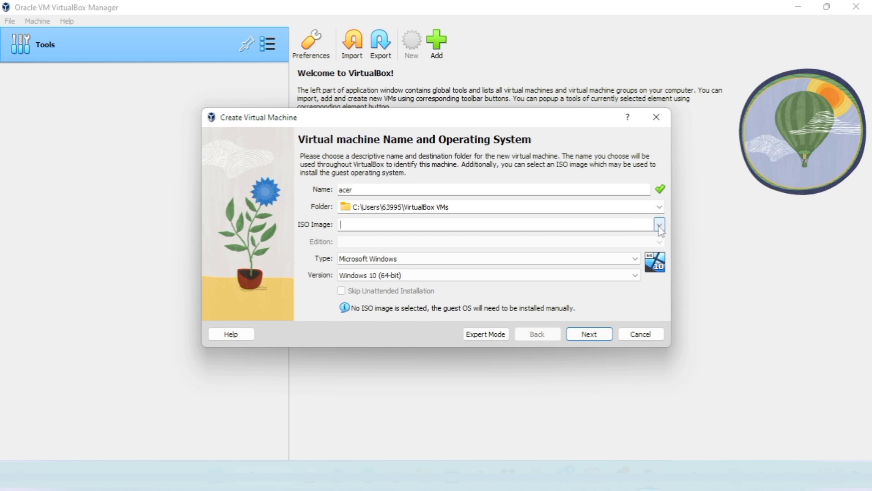
# - Select Win8.1_English_x64.iso as the virtual machine's ISO image and accept the default unattended install settings
pyautogui.click(658, 225)
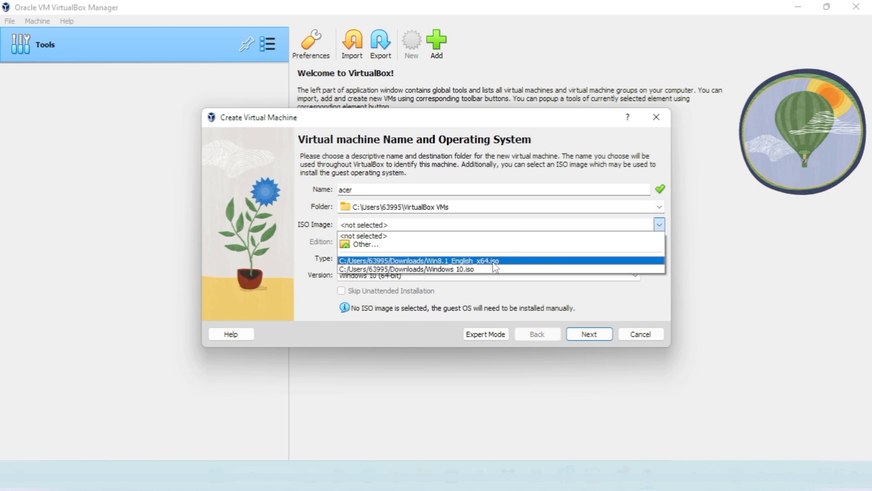
pyautogui.click(510, 260)
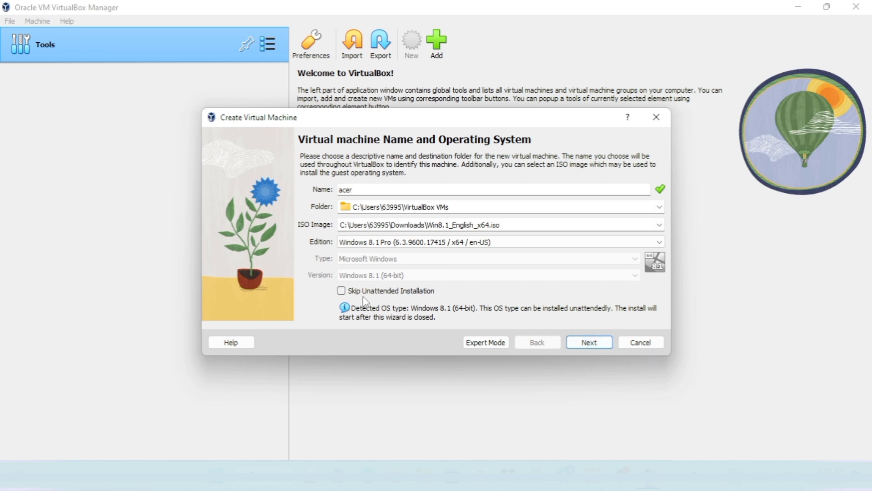
pyautogui.click(583, 345)
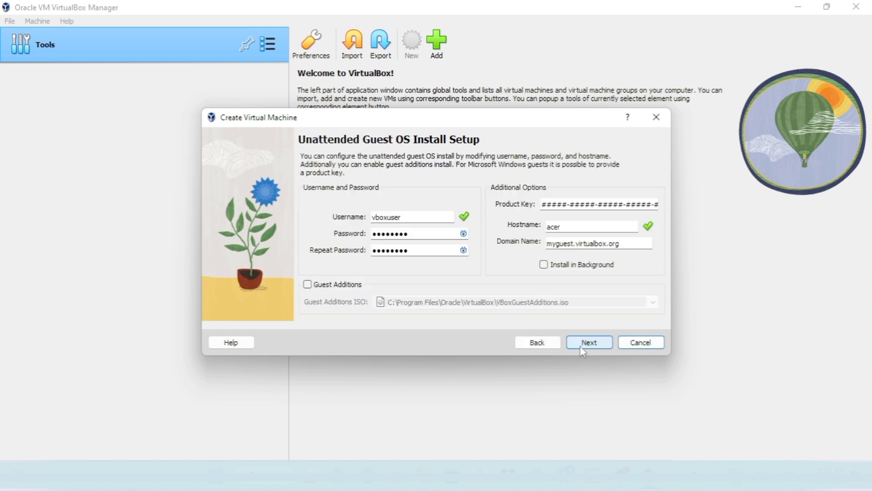
pyautogui.click(587, 345)
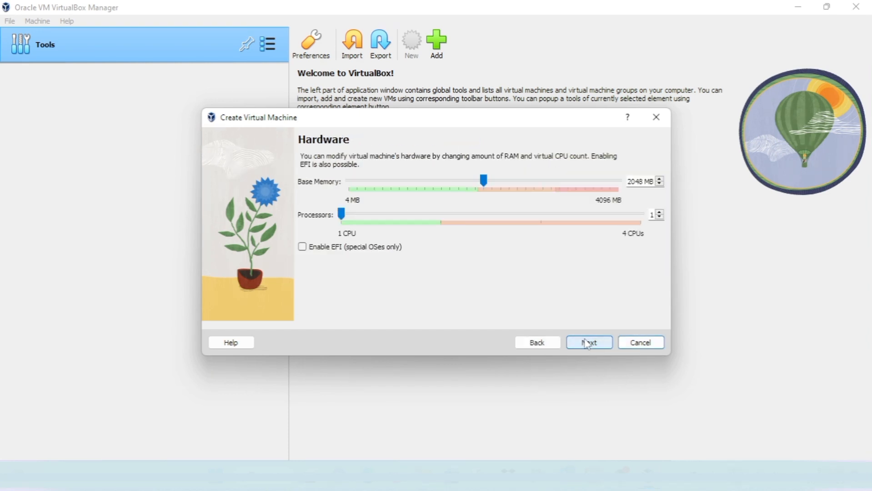
# - Create the virtual machine with the default hardware settings and a 256 GB virtual hard disk
pyautogui.moveTo(643, 182); pyautogui.dragTo(627, 180)
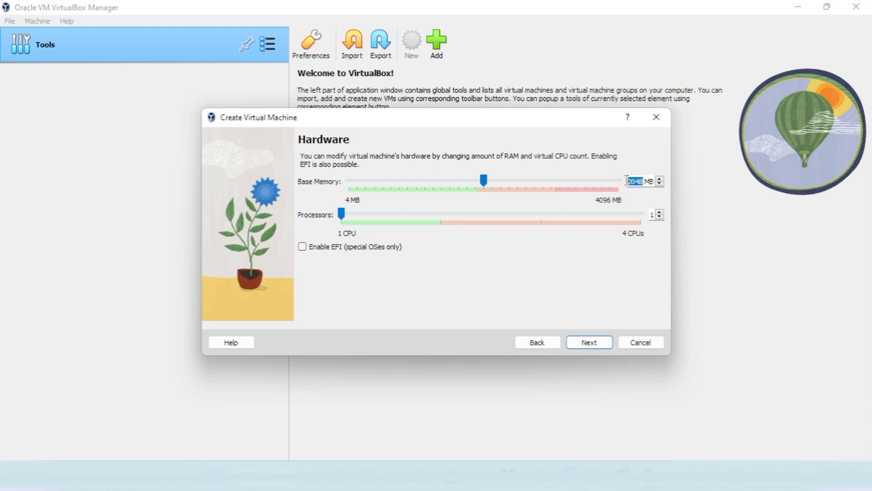
pyautogui.click(588, 343)
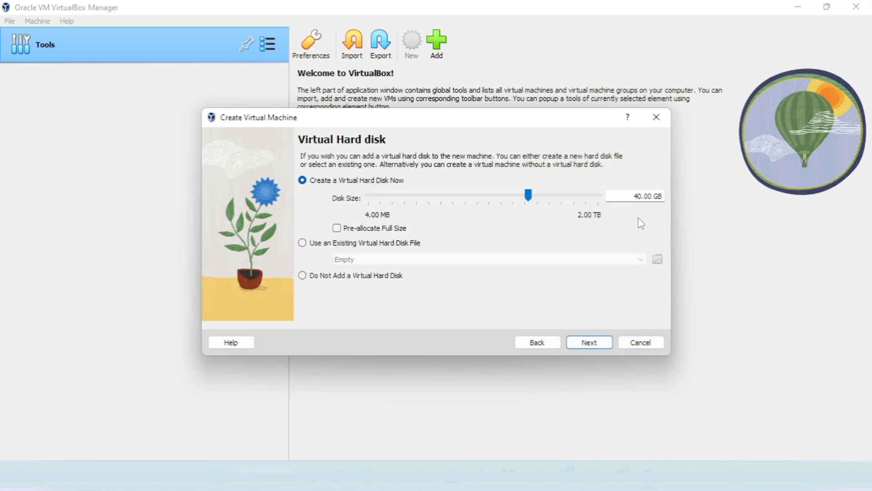
pyautogui.moveTo(642, 197); pyautogui.dragTo(621, 197)
pyautogui.write('256')
pyautogui.click(601, 345)
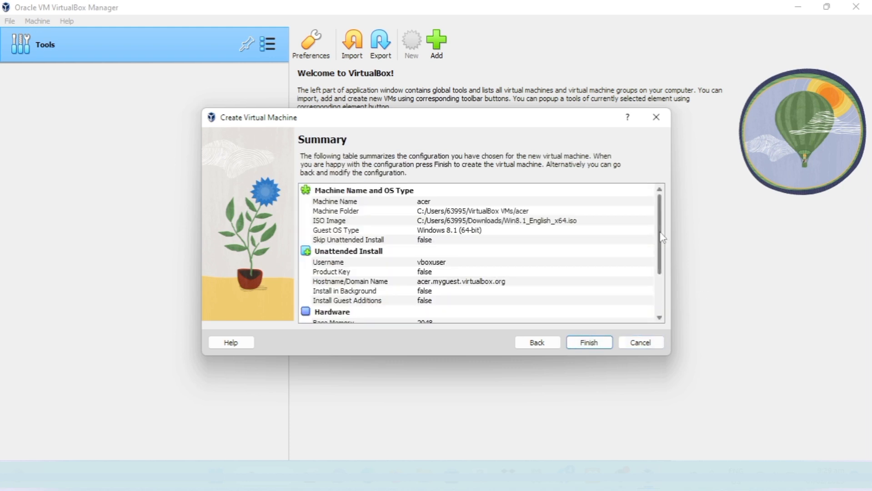
pyautogui.moveTo(659, 237); pyautogui.dragTo(658, 207)
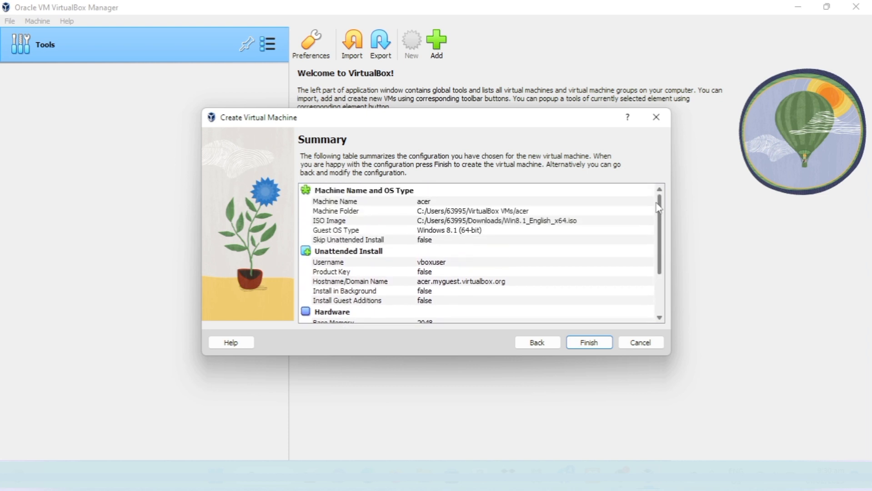
pyautogui.click(588, 343)
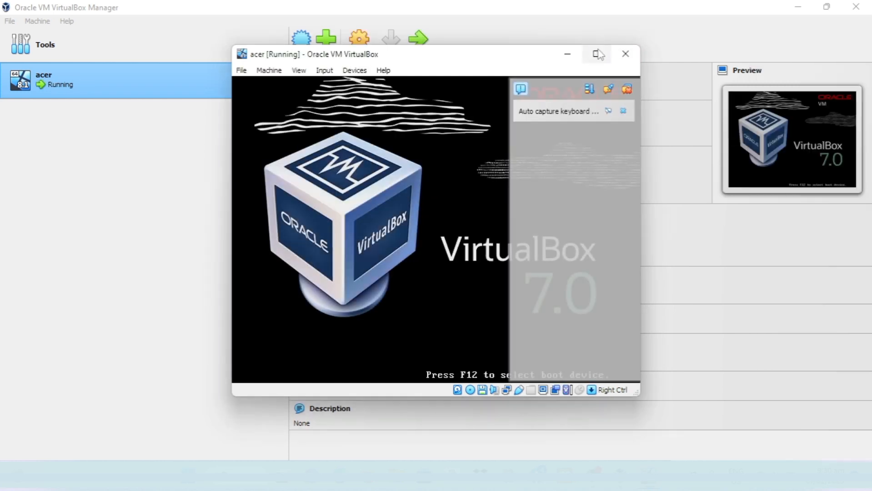
# - Switch the running virtual machine to full-screen mode and dismiss all of its notifications
pyautogui.click(598, 54)
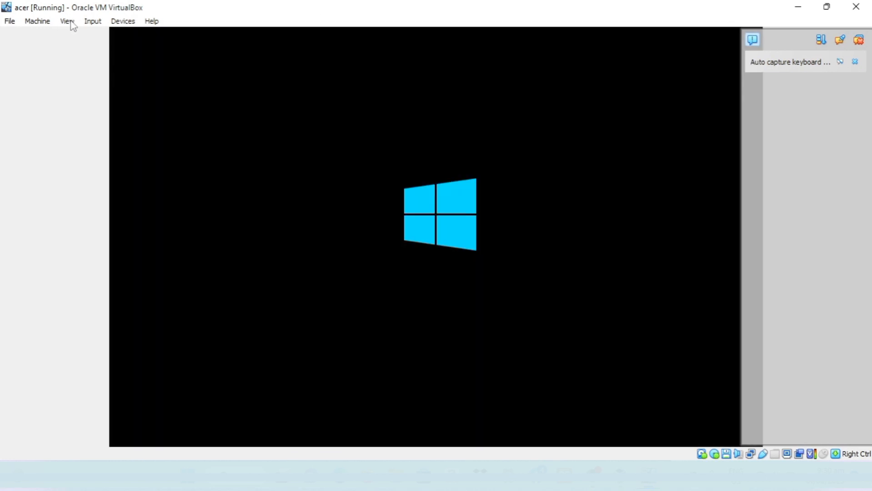
pyautogui.click(68, 22)
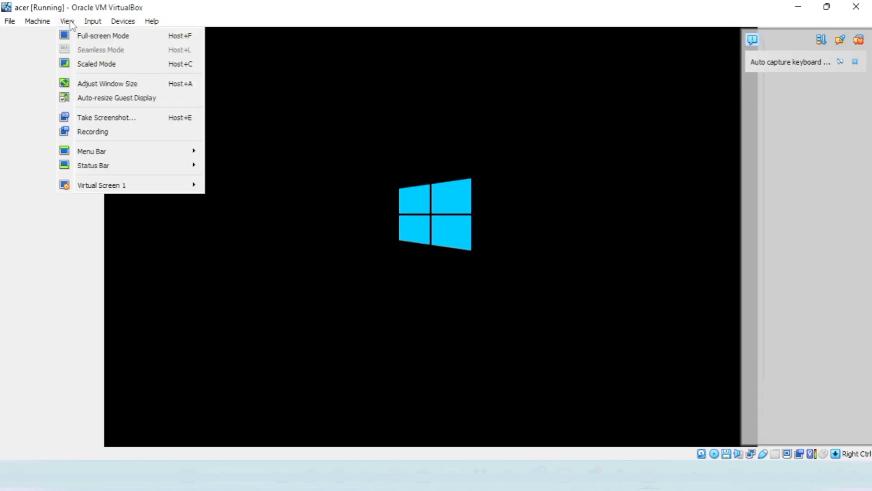
pyautogui.click(77, 36)
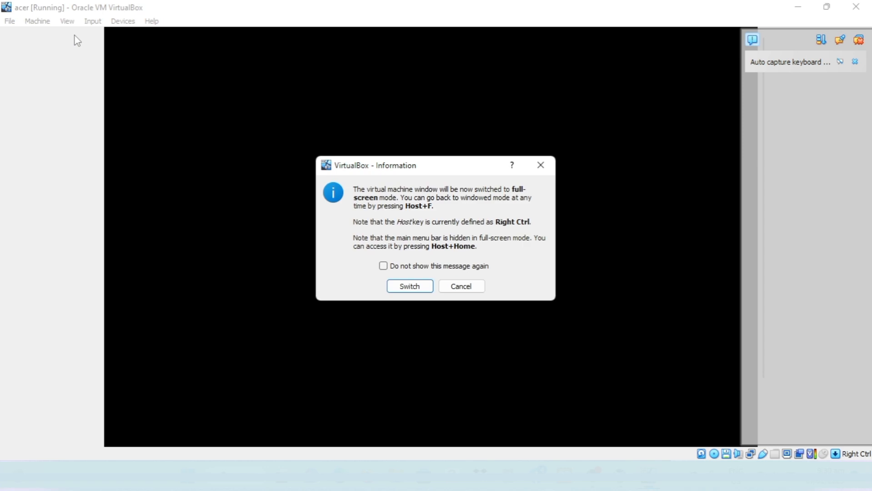
pyautogui.click(401, 287)
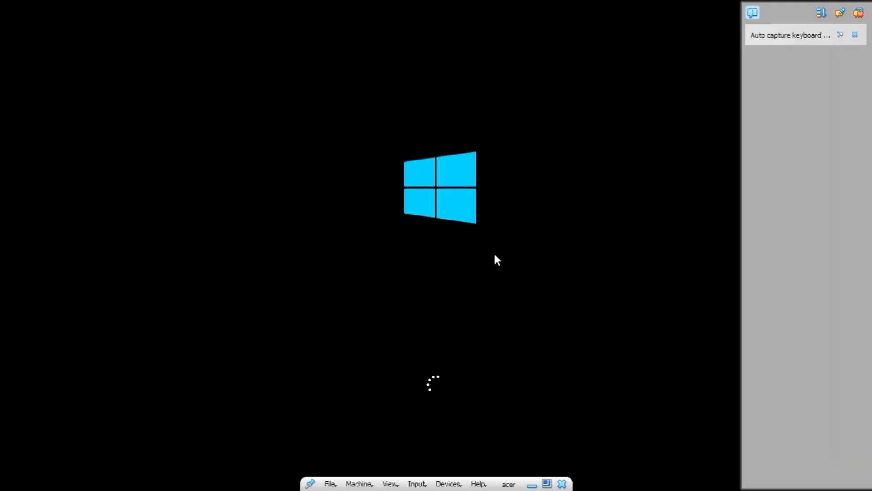
pyautogui.click(859, 12)
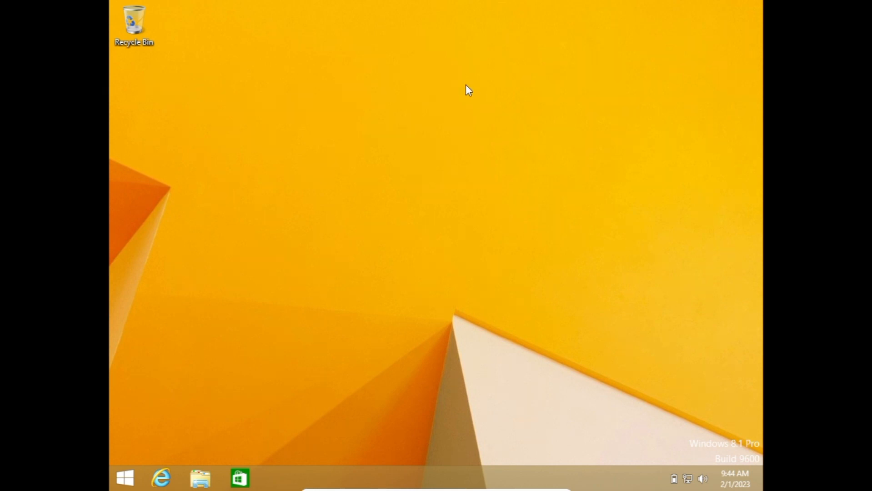
# - Refresh the Windows 8.1 desktop of the virtual machine
pyautogui.rightClick(436, 76)
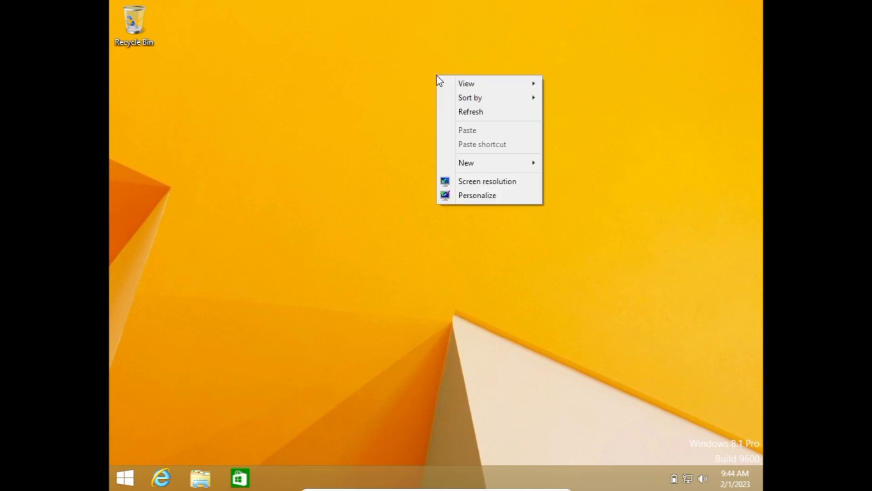
pyautogui.click(470, 116)
pyautogui.rightClick(470, 116)
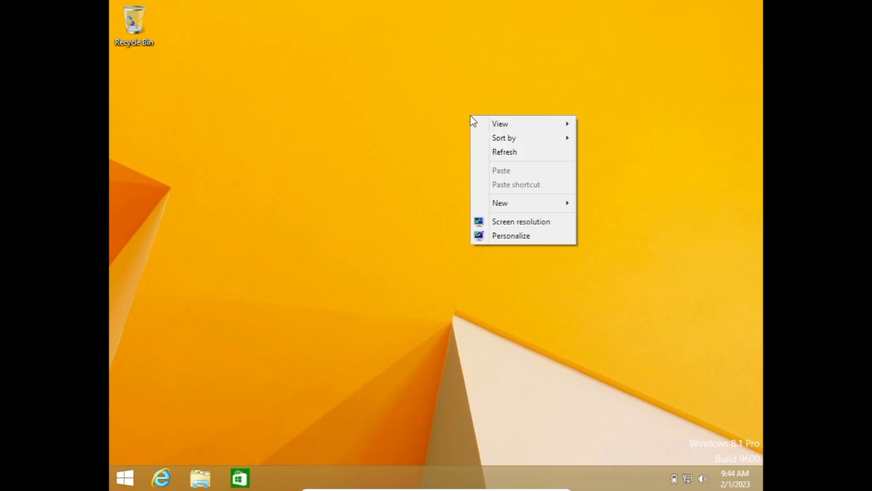
pyautogui.click(510, 153)
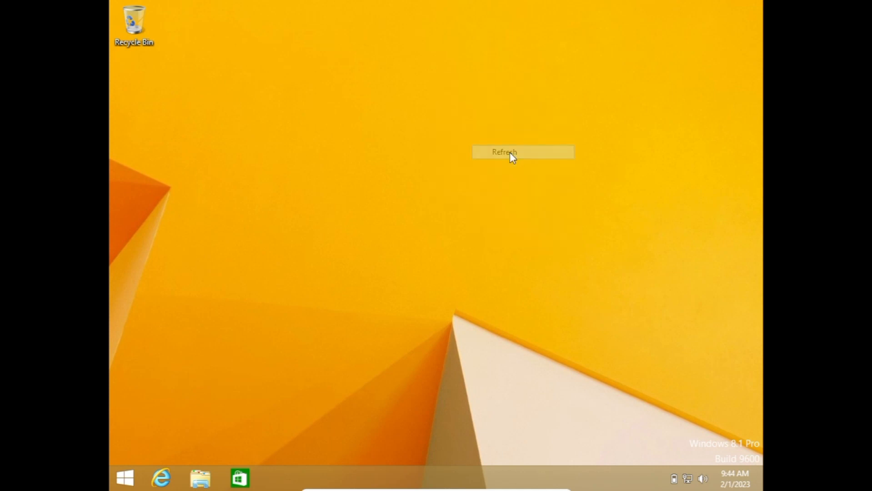
# - Open File Explorer from the Windows System group in the full list of installed apps
pyautogui.click(122, 479)
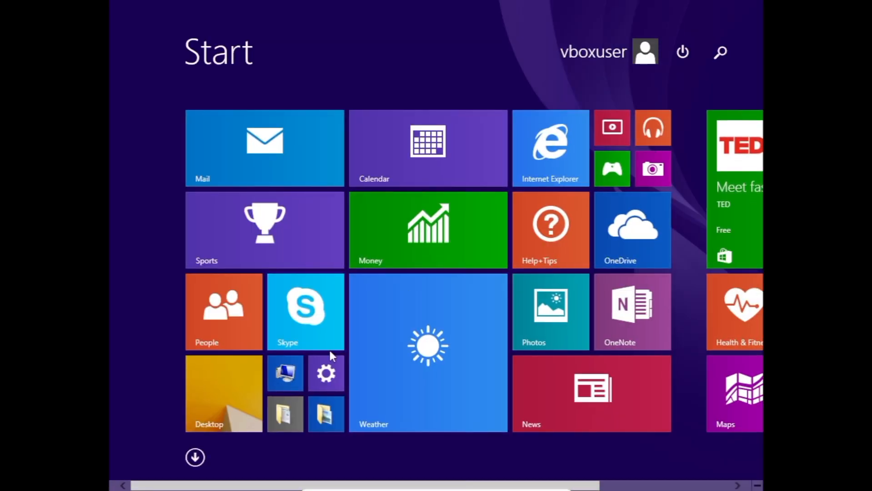
pyautogui.click(195, 458)
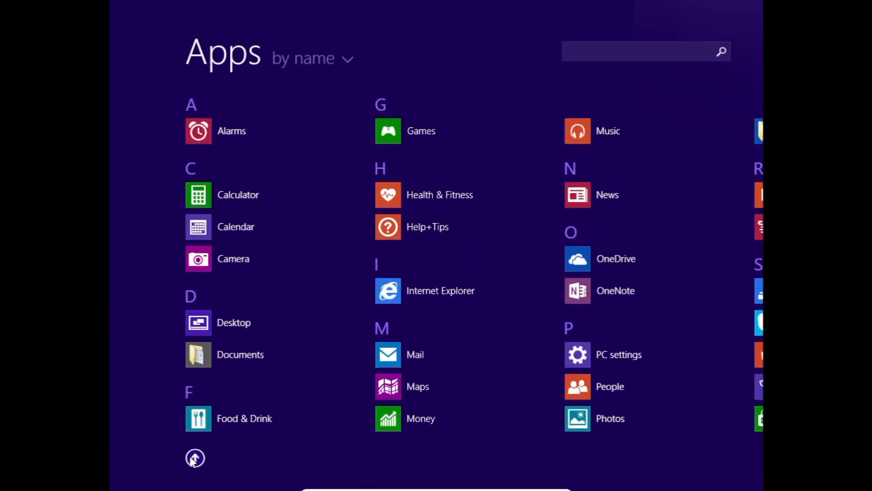
pyautogui.moveTo(264, 485); pyautogui.dragTo(653, 484)
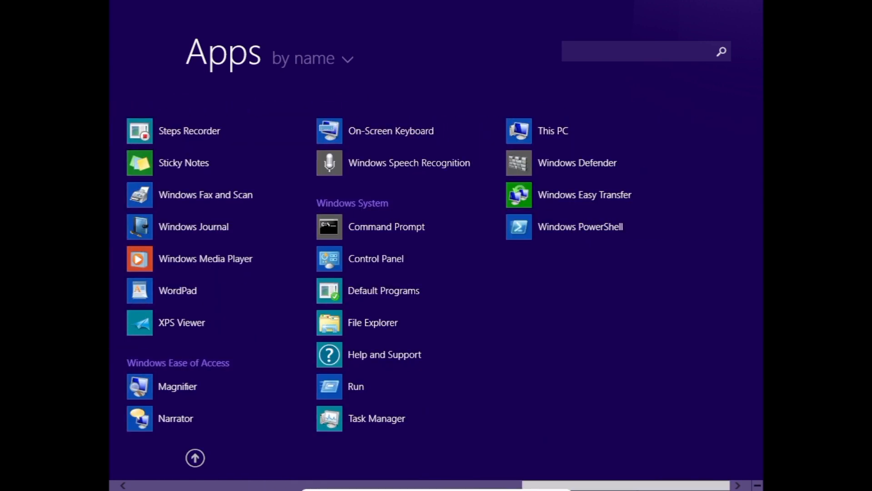
pyautogui.click(374, 323)
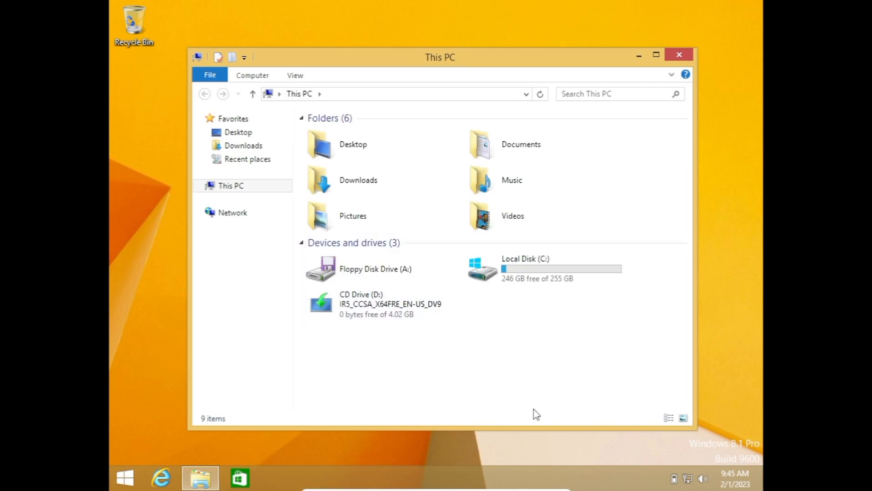
# - Refresh the This PC view and close the File Explorer window
pyautogui.rightClick(533, 395)
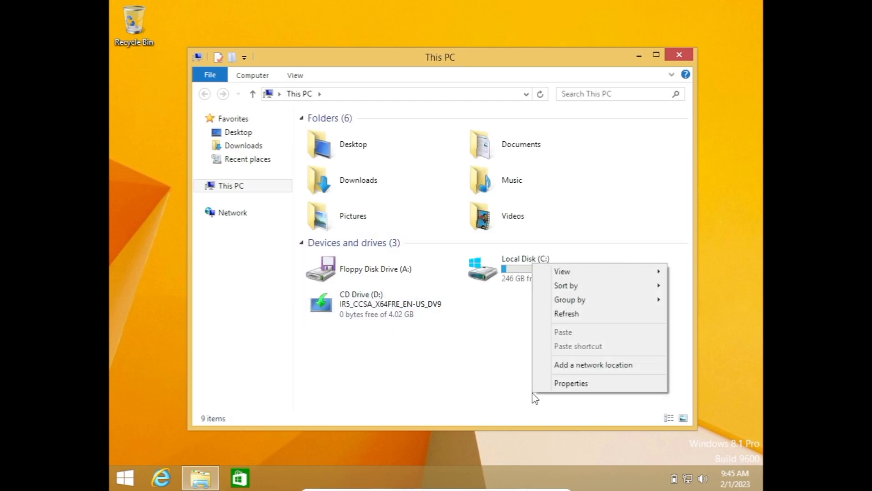
pyautogui.click(568, 319)
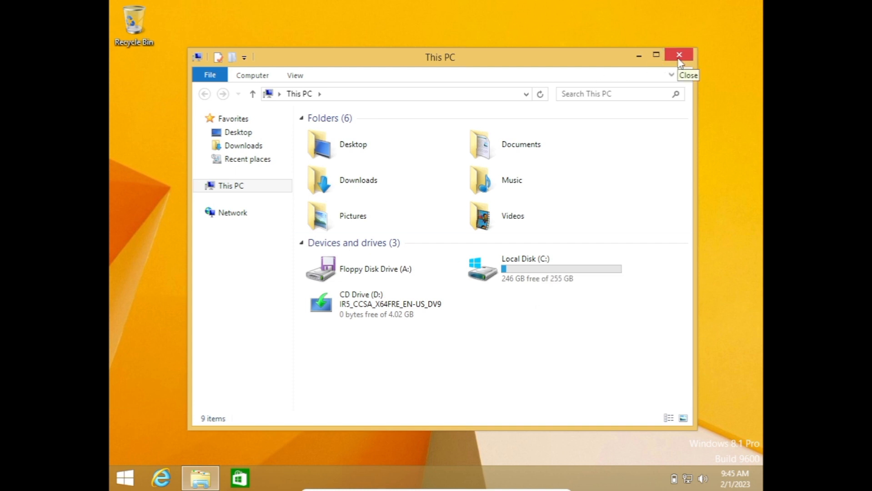
pyautogui.click(679, 56)
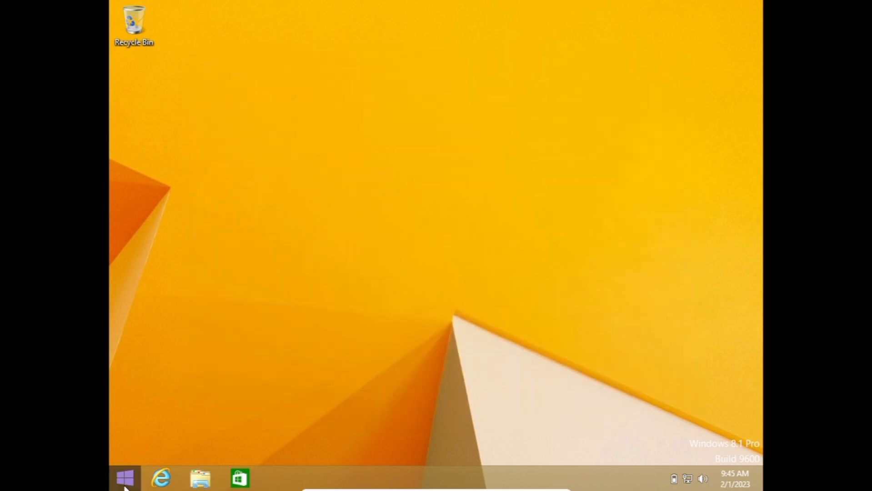
# - Search everywhere for "system" and open PC info to examine the machine's specifications and Windows edition
pyautogui.click(126, 485)
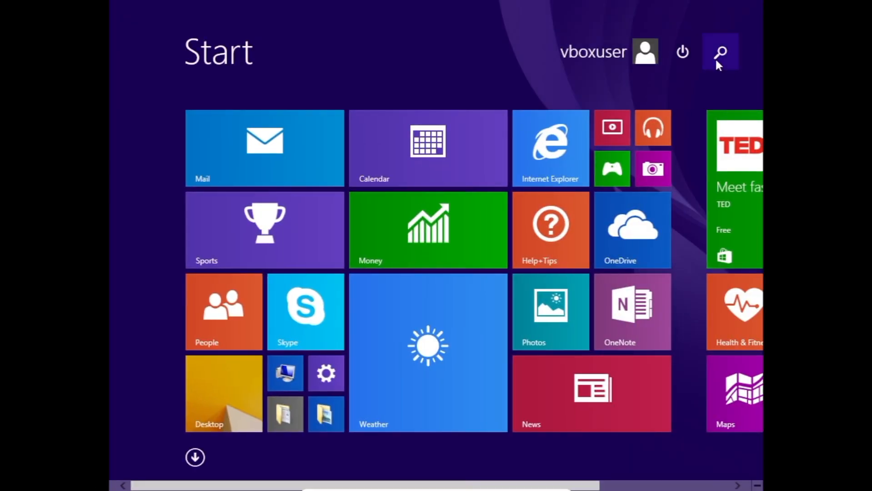
pyautogui.click(715, 59)
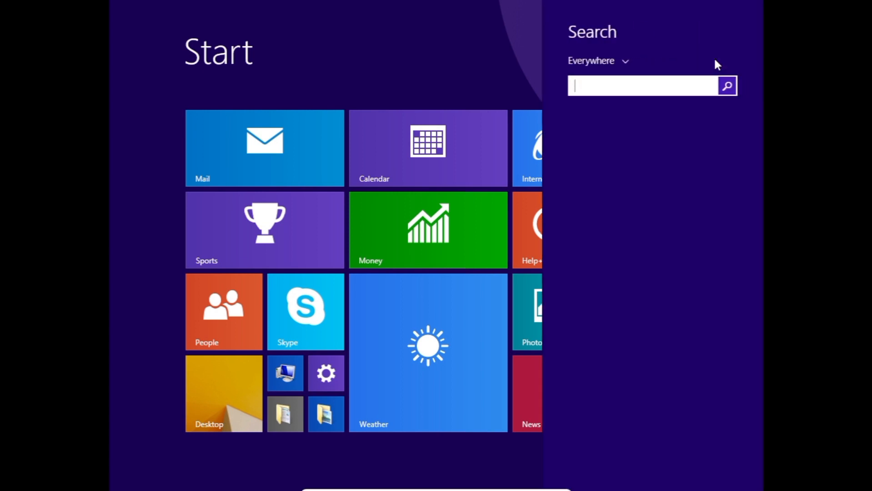
pyautogui.write('system')
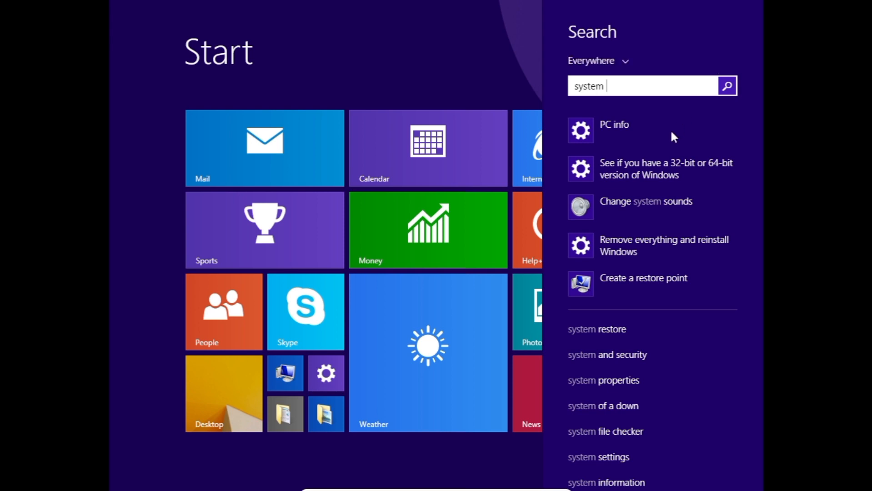
pyautogui.click(658, 148)
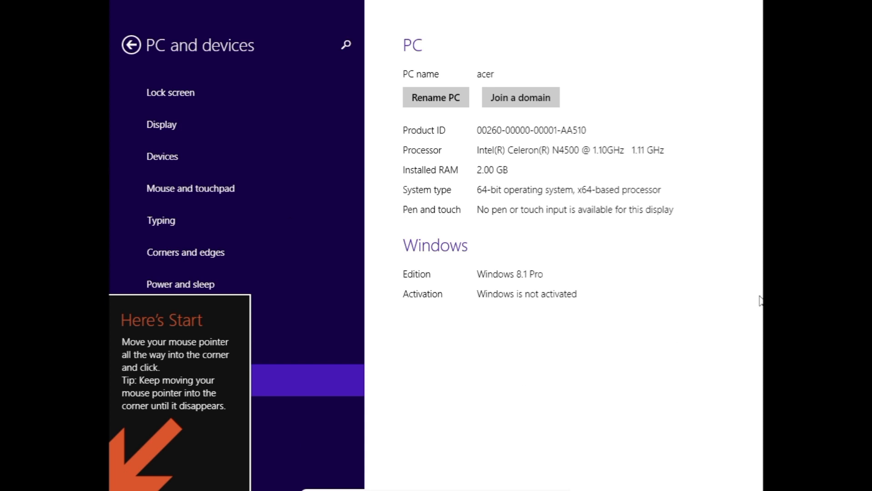
pyautogui.moveTo(111, 489)
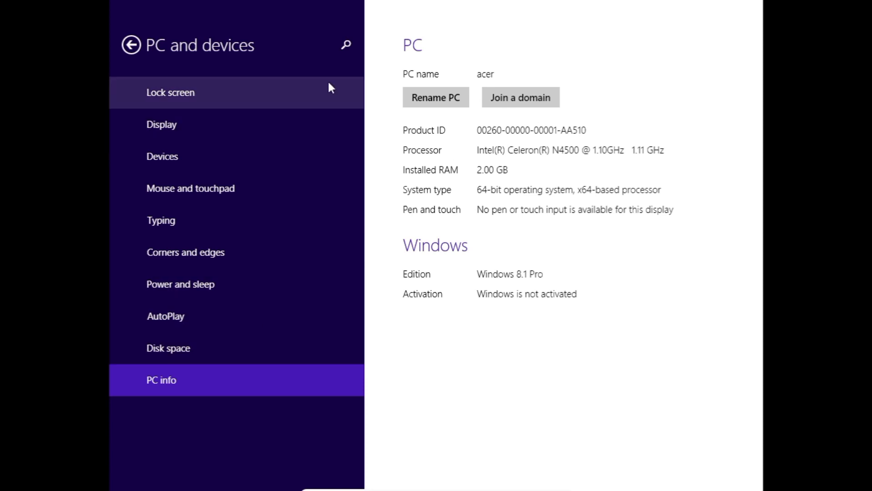
# - View the Activate Windows page in PC settings and return to the main settings list
pyautogui.click(132, 45)
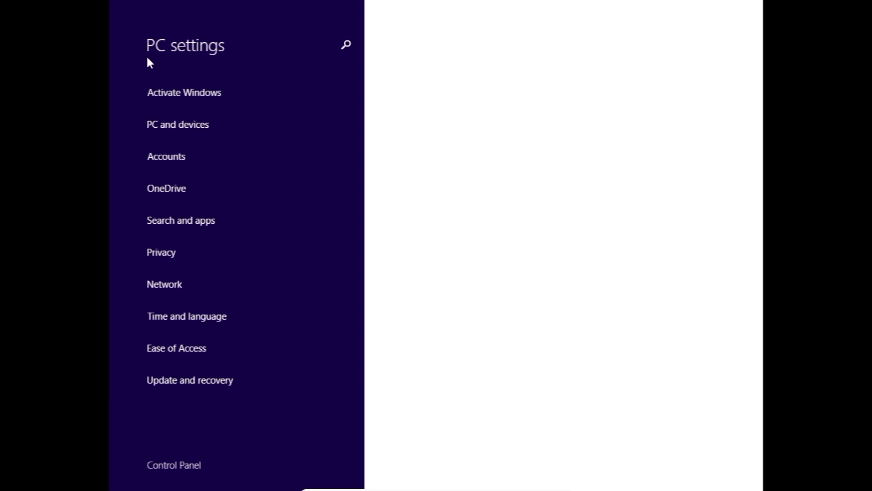
pyautogui.click(236, 103)
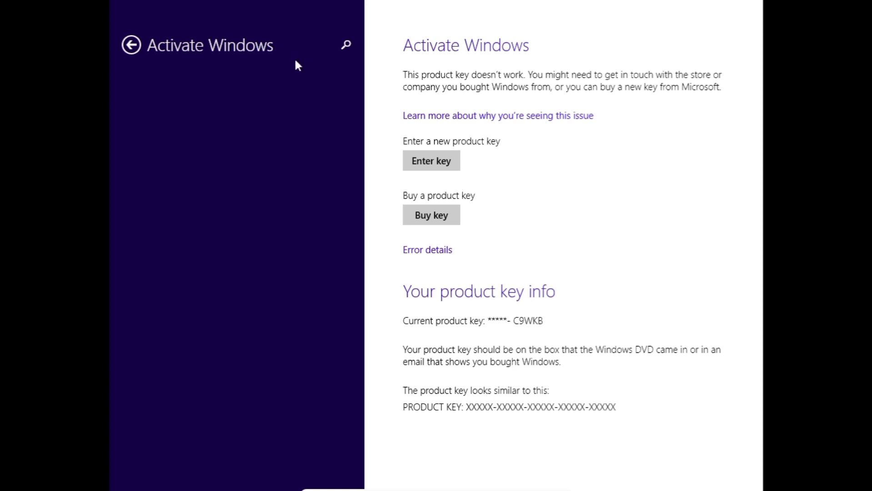
pyautogui.click(131, 45)
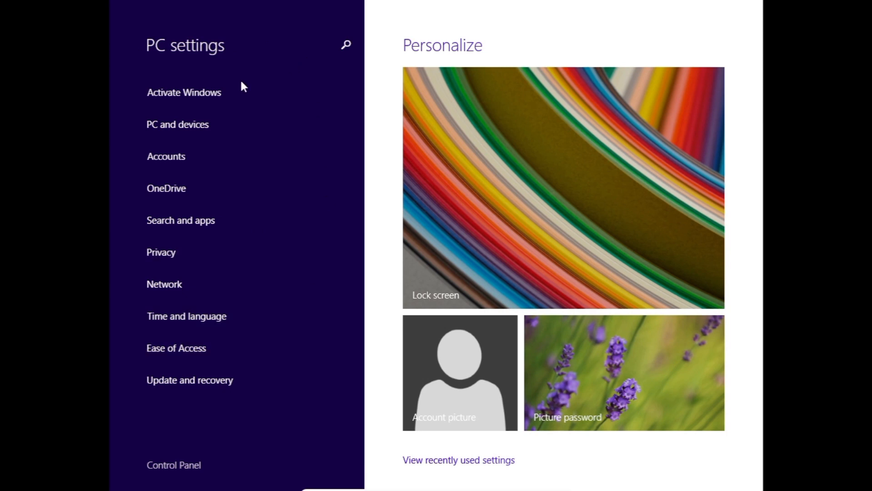
# - Leave PC settings and return to the desktop through the Start screen
pyautogui.click(122, 478)
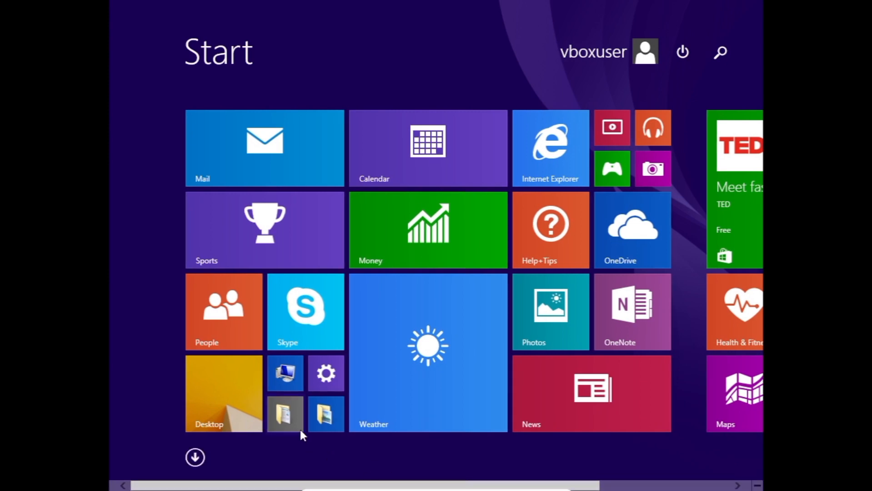
pyautogui.moveTo(454, 490)
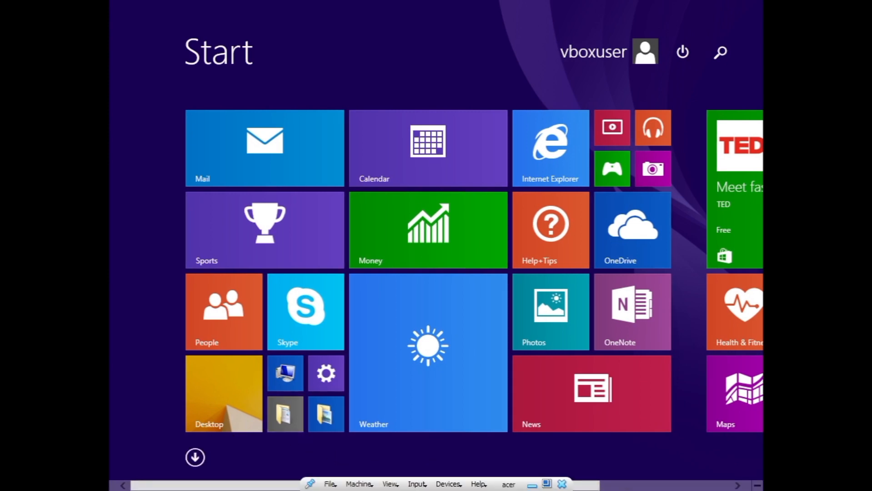
pyautogui.click(229, 405)
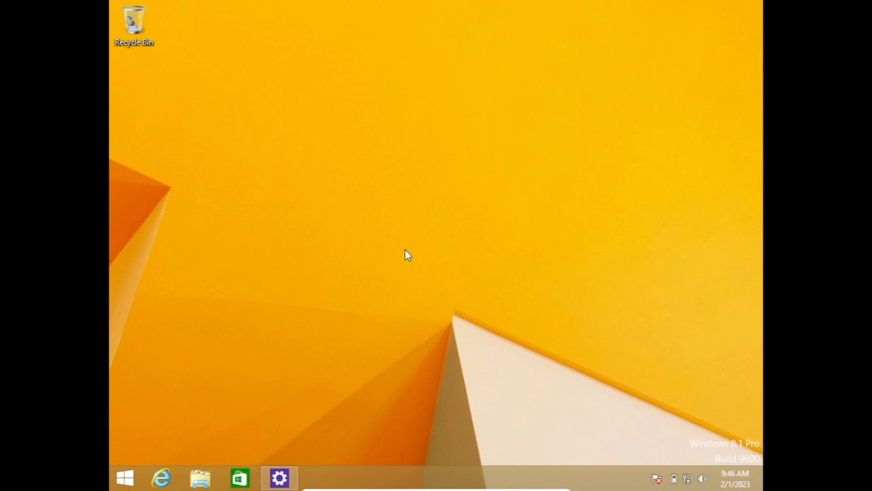
# - Refresh the desktop and open the Windows Store to view its home page
pyautogui.rightClick(405, 250)
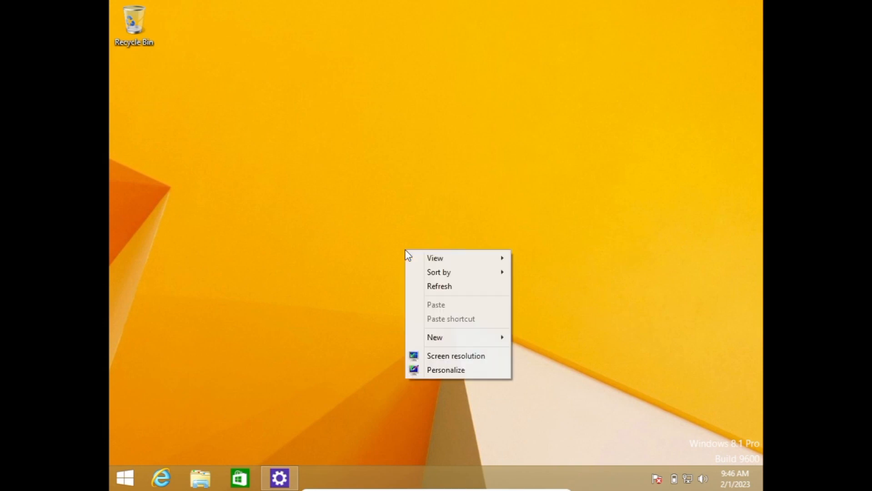
pyautogui.click(442, 287)
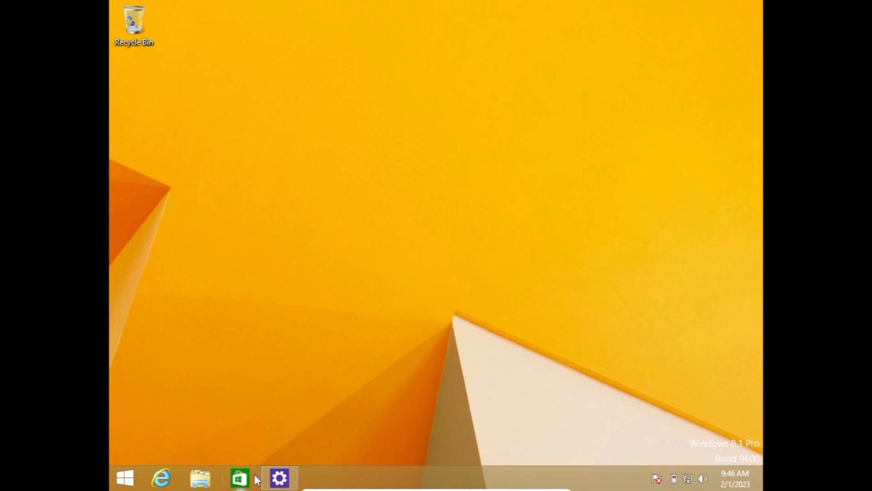
pyautogui.moveTo(291, 481)
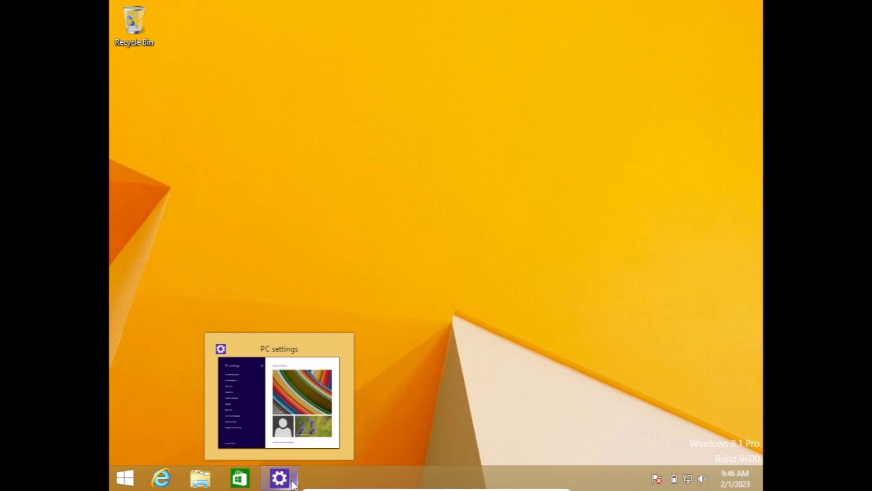
pyautogui.click(241, 478)
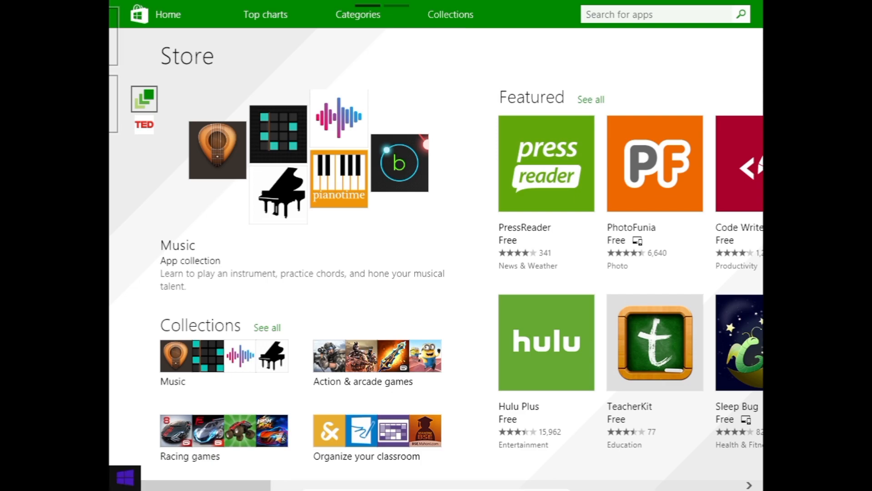
# - Return to the Start screen and shut down the Windows 8.1 virtual machine
pyautogui.click(116, 484)
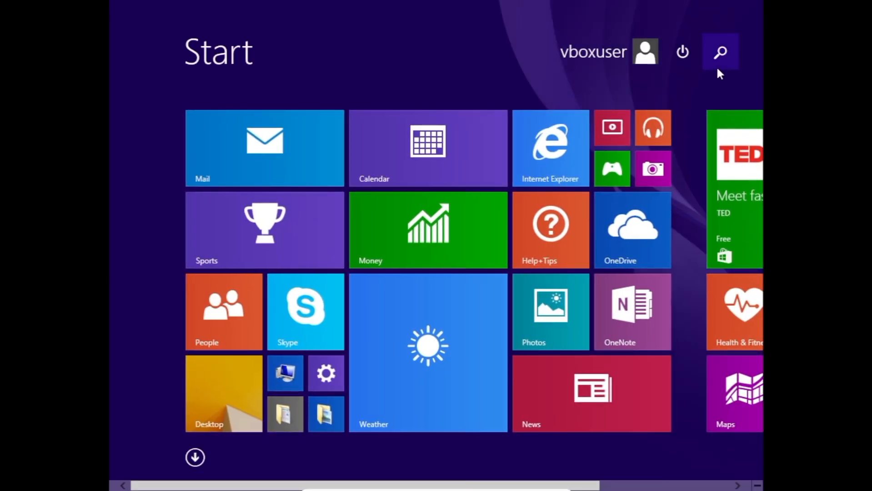
pyautogui.click(682, 53)
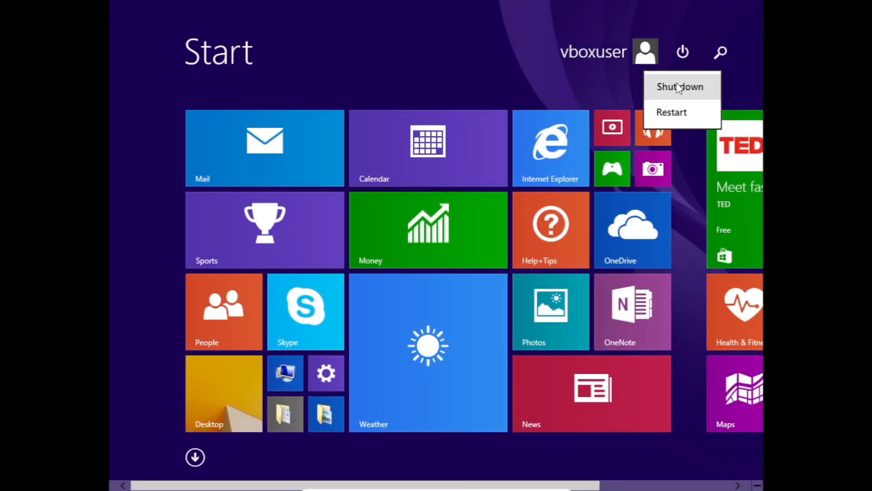
pyautogui.click(676, 91)
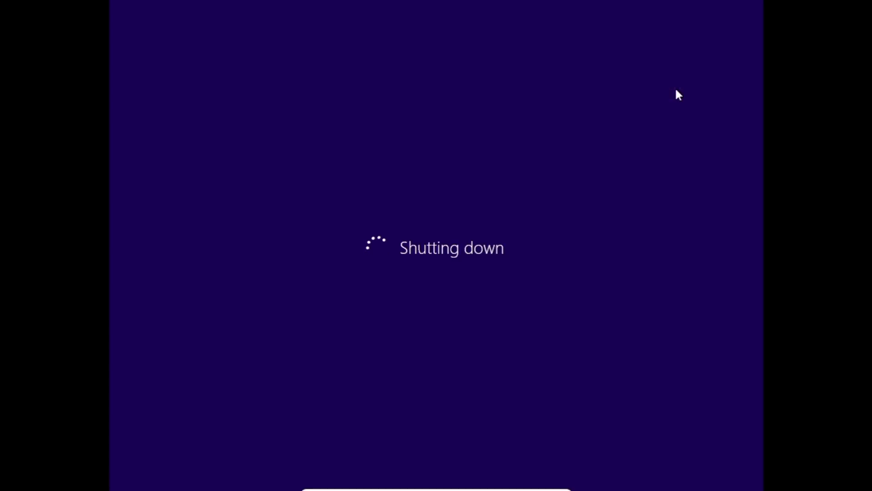